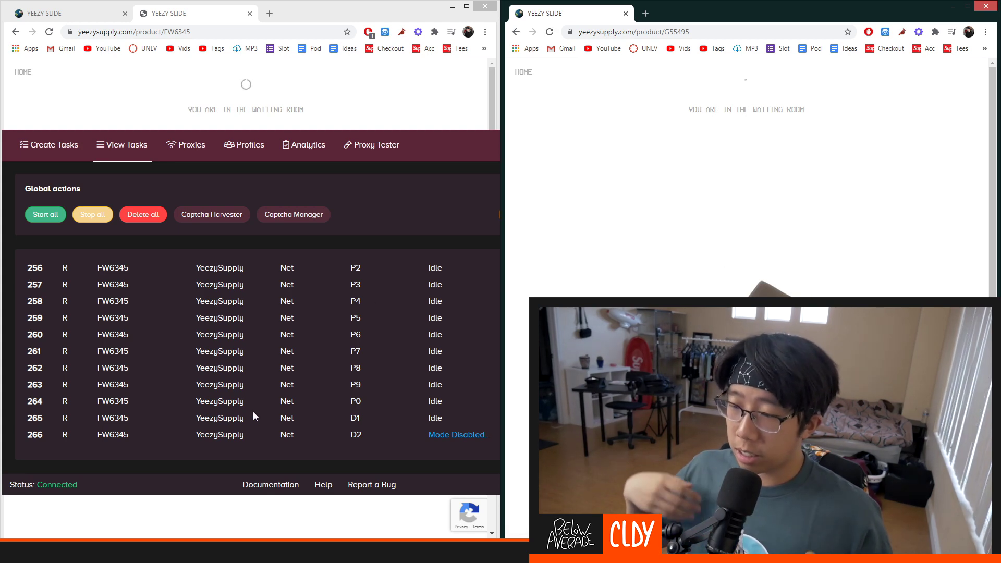
Return to the beginning of the task list and start all tasks.
{"action": "left_click", "coordinate": [434, 166]}
{"action": "scroll", "coordinate": [436, 381], "scroll_direction": "up", "scroll_amount": 20}
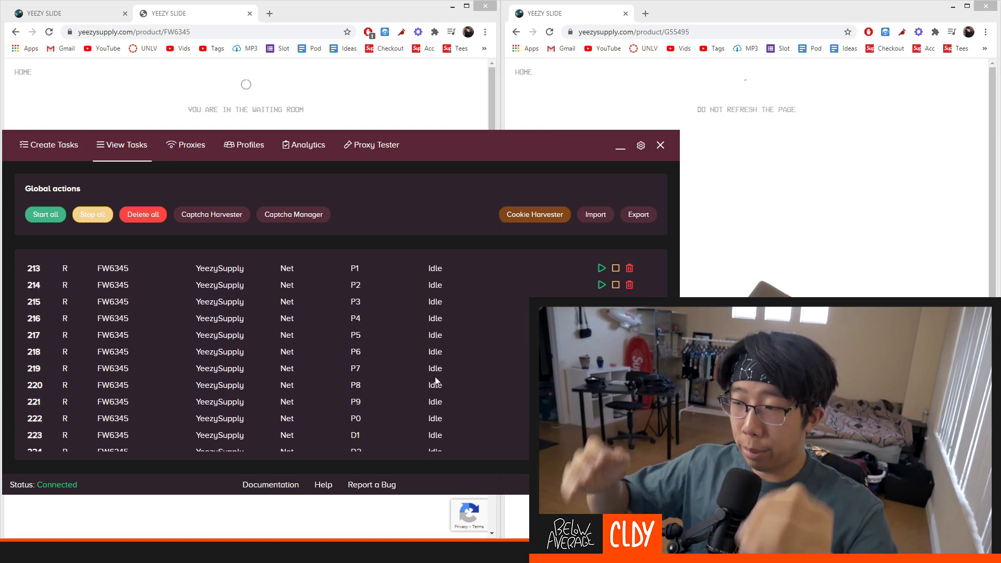
{"action": "scroll", "coordinate": [437, 380], "scroll_direction": "up", "scroll_amount": 20}
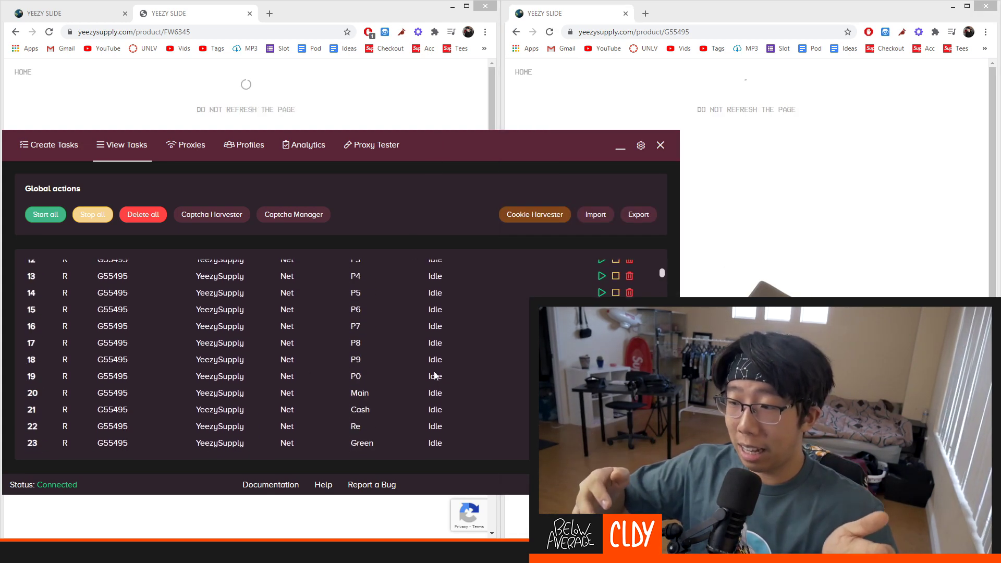
{"action": "left_click", "coordinate": [818, 234]}
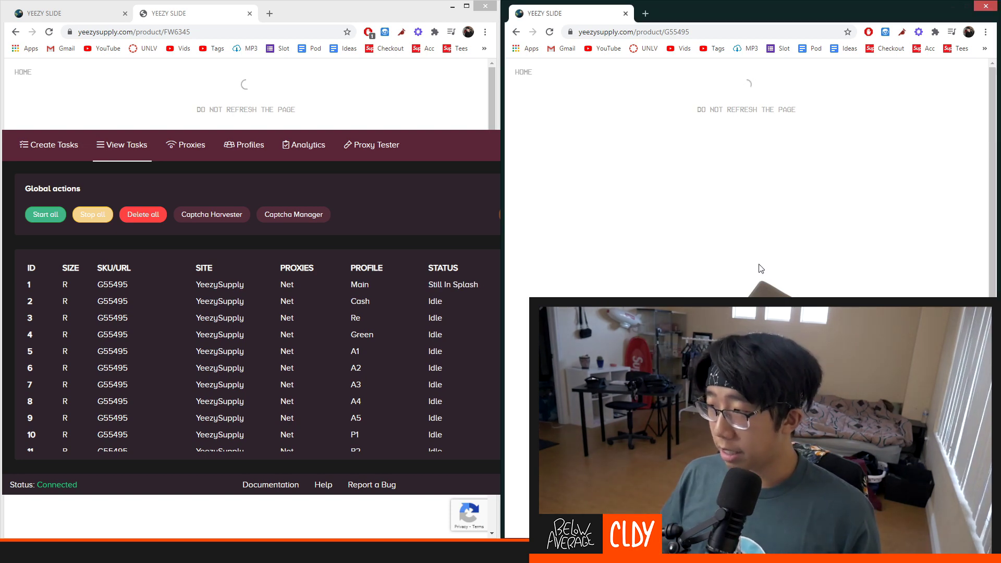
{"action": "left_click", "coordinate": [42, 218]}
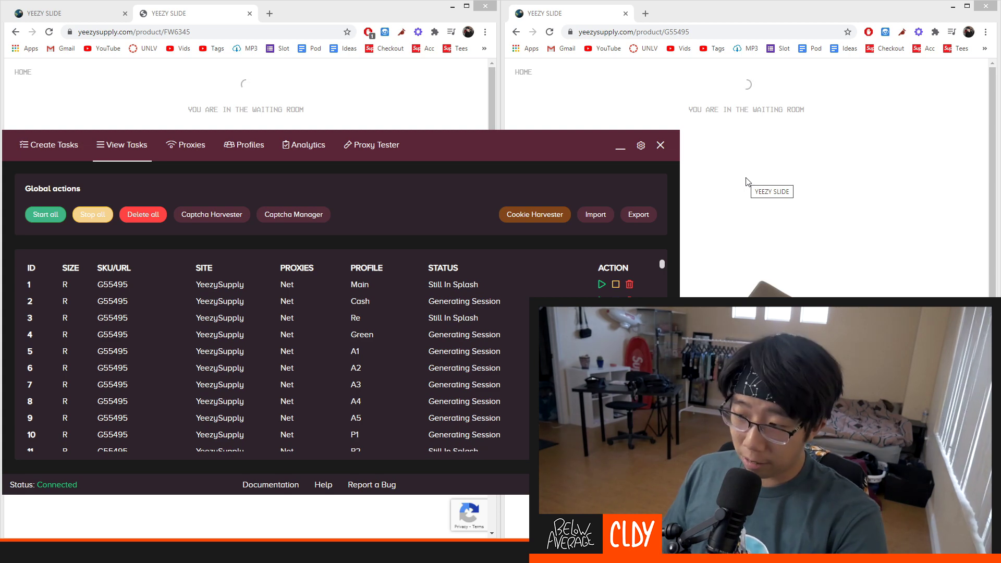
Check the G55495 product page, and examine the task statuses from the G55495 entries down to the FW6345 entries.
{"action": "left_click", "coordinate": [759, 194]}
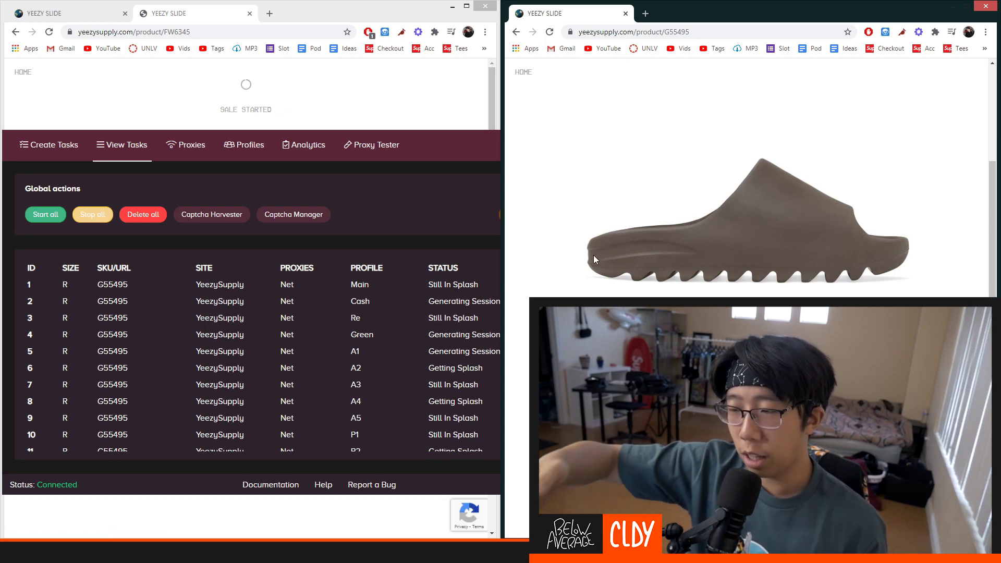
{"action": "left_click", "coordinate": [448, 376]}
{"action": "scroll", "coordinate": [383, 375], "scroll_direction": "down", "scroll_amount": 6}
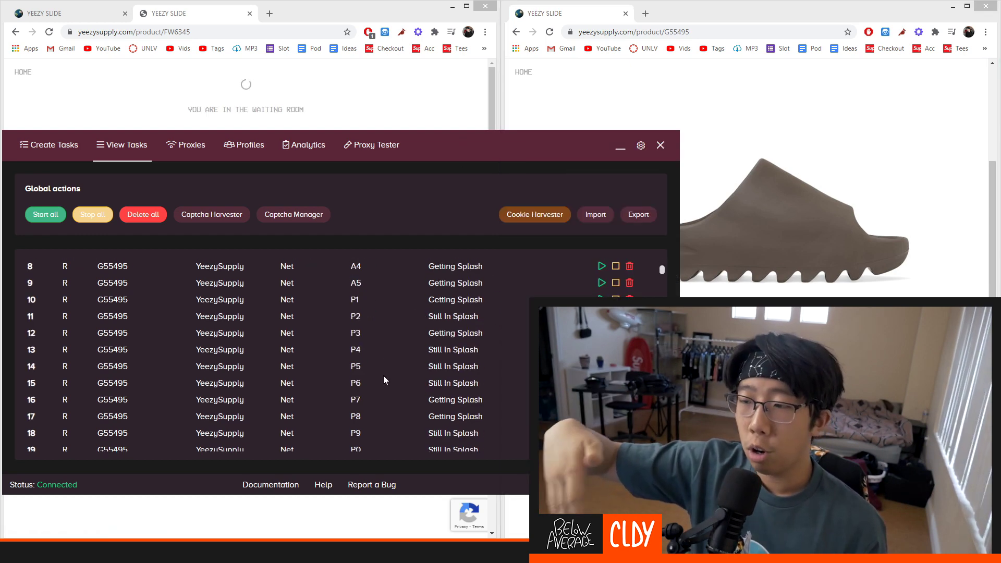
{"action": "scroll", "coordinate": [383, 383], "scroll_direction": "down", "scroll_amount": 20}
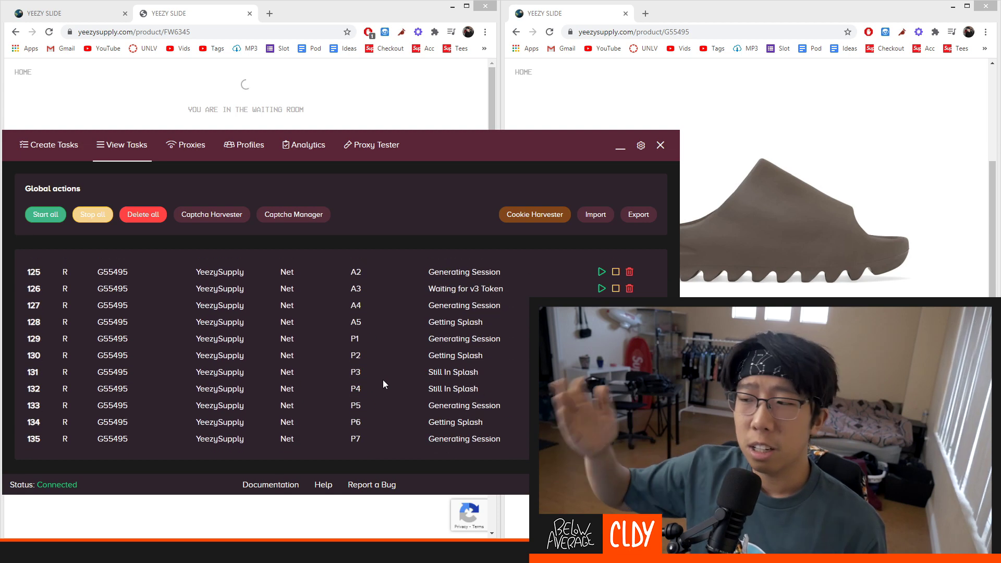
{"action": "scroll", "coordinate": [384, 382], "scroll_direction": "up", "scroll_amount": 20}
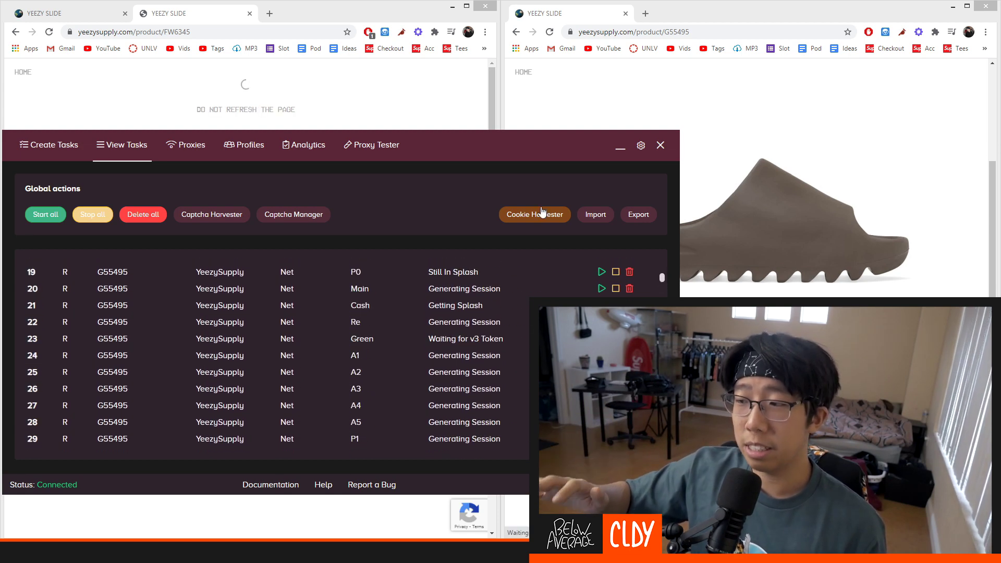
{"action": "left_click", "coordinate": [761, 151]}
{"action": "left_click", "coordinate": [287, 399]}
{"action": "scroll", "coordinate": [287, 397], "scroll_direction": "down", "scroll_amount": 20}
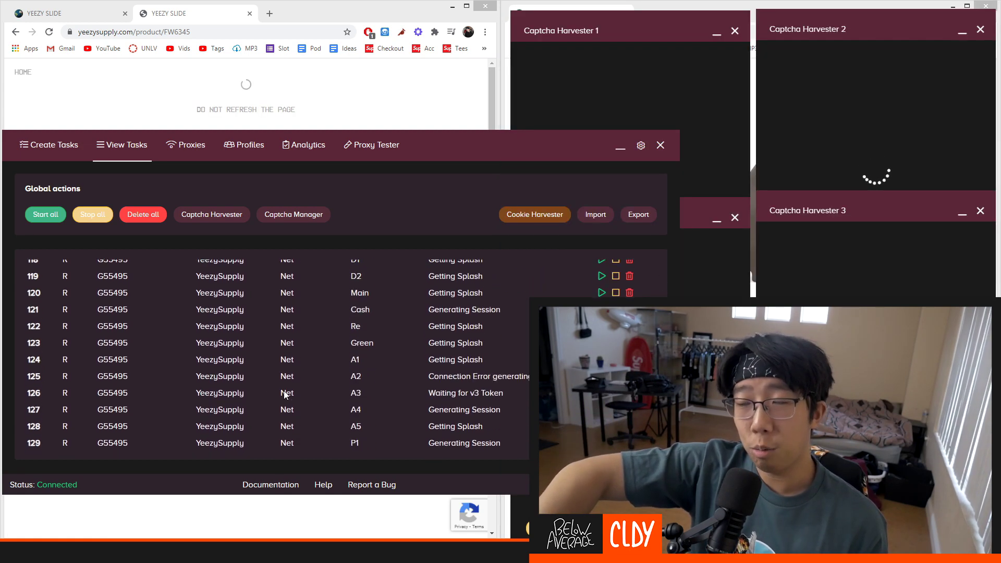
{"action": "scroll", "coordinate": [287, 396], "scroll_direction": "down", "scroll_amount": 20}
Check the FW6345 waiting-room page in the browser and reposition the task window over it.
{"action": "left_click", "coordinate": [348, 301]}
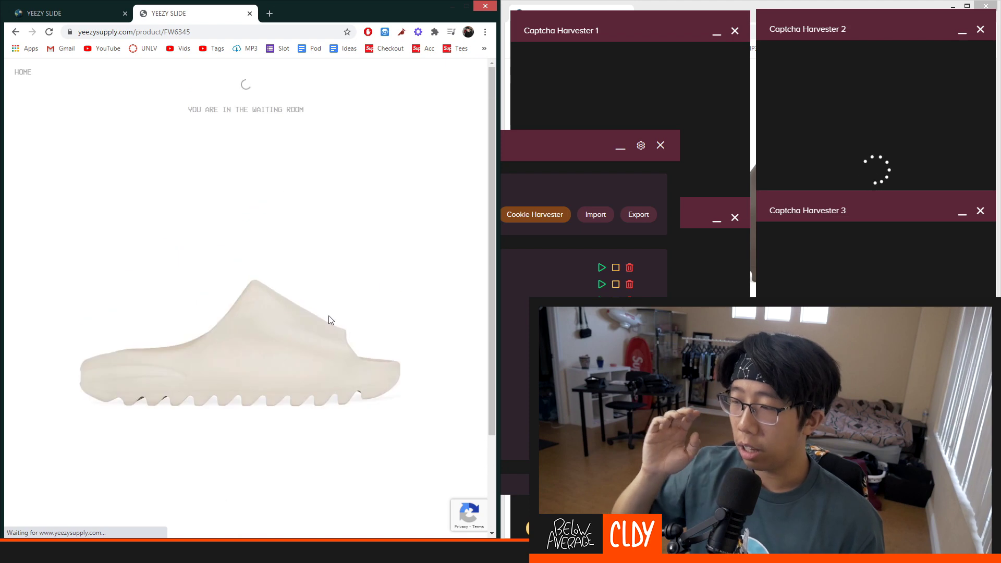
{"action": "left_click", "coordinate": [571, 139]}
{"action": "left_click_drag", "start_coordinate": [550, 137], "coordinate": [586, 146]}
{"action": "left_click", "coordinate": [336, 120]}
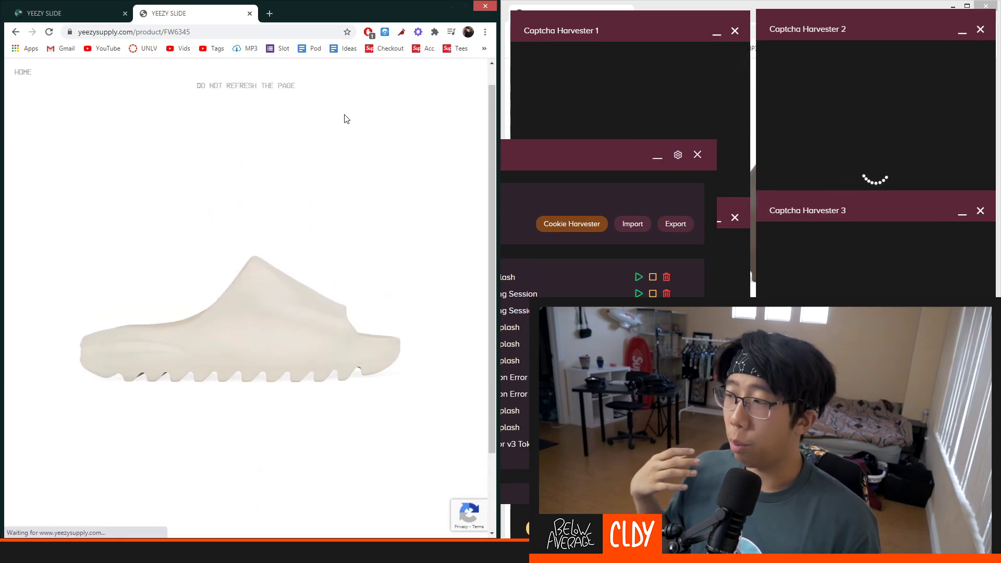
{"action": "left_click_drag", "start_coordinate": [552, 157], "coordinate": [540, 153]}
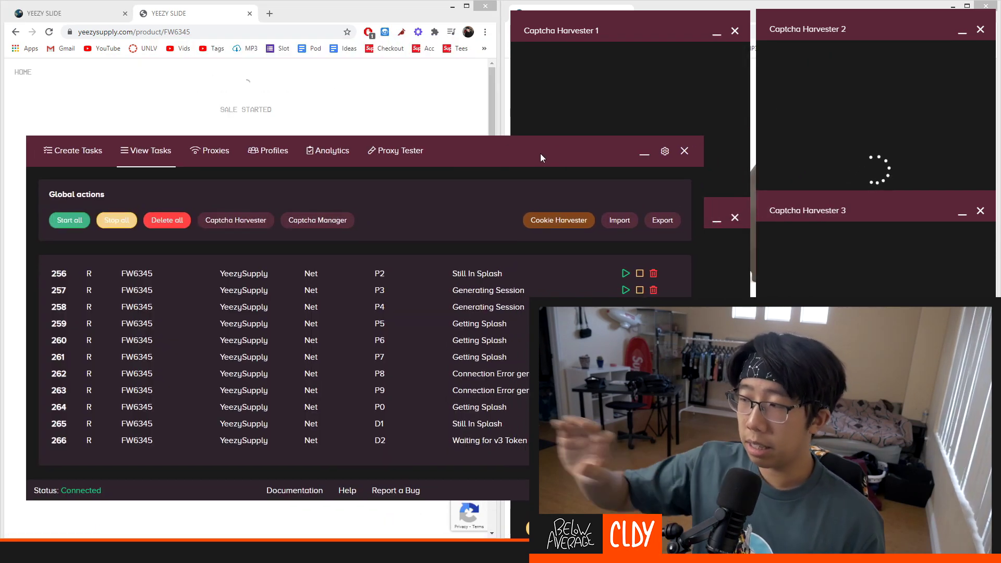
Examine the statuses of the G55492 tasks in the middle of the list.
{"action": "scroll", "coordinate": [426, 352], "scroll_direction": "up", "scroll_amount": 20}
{"action": "scroll", "coordinate": [426, 351], "scroll_direction": "up", "scroll_amount": 20}
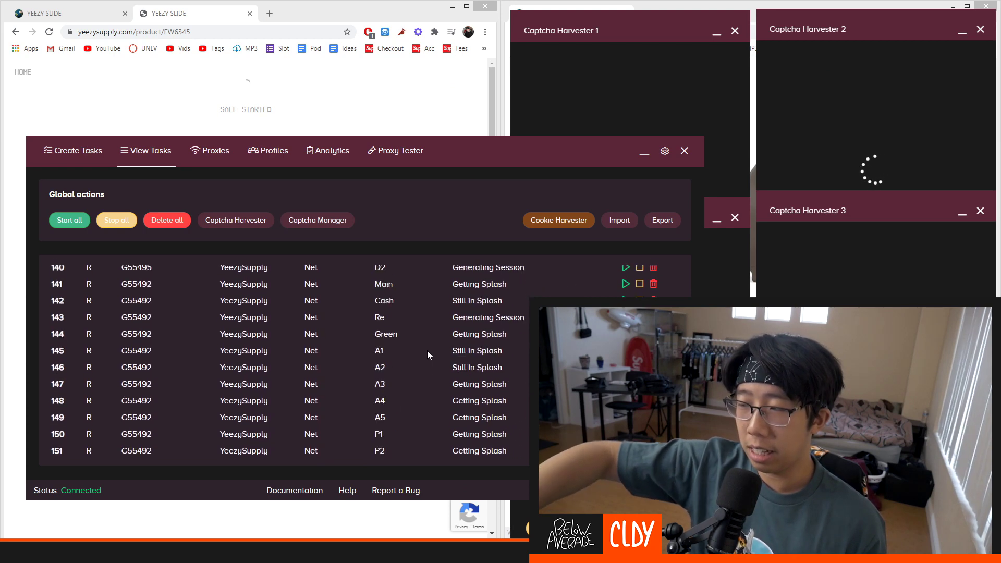
{"action": "scroll", "coordinate": [426, 352], "scroll_direction": "up", "scroll_amount": 8}
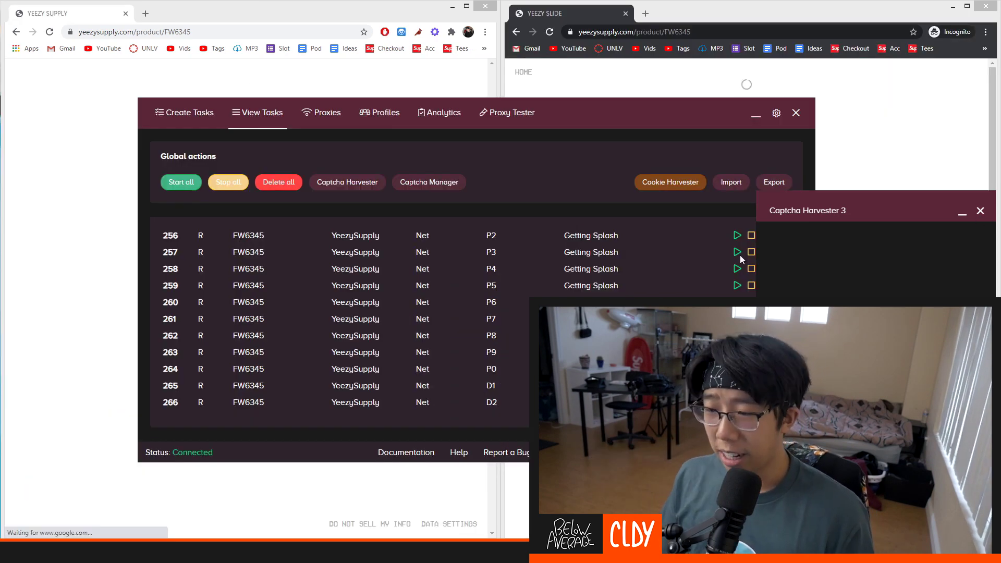
Bring the task window forward and examine the task statuses from the last FW6345 entries back through the G55492 entries.
{"action": "mouse_move", "coordinate": [282, 539]}
{"action": "left_click", "coordinate": [508, 487]}
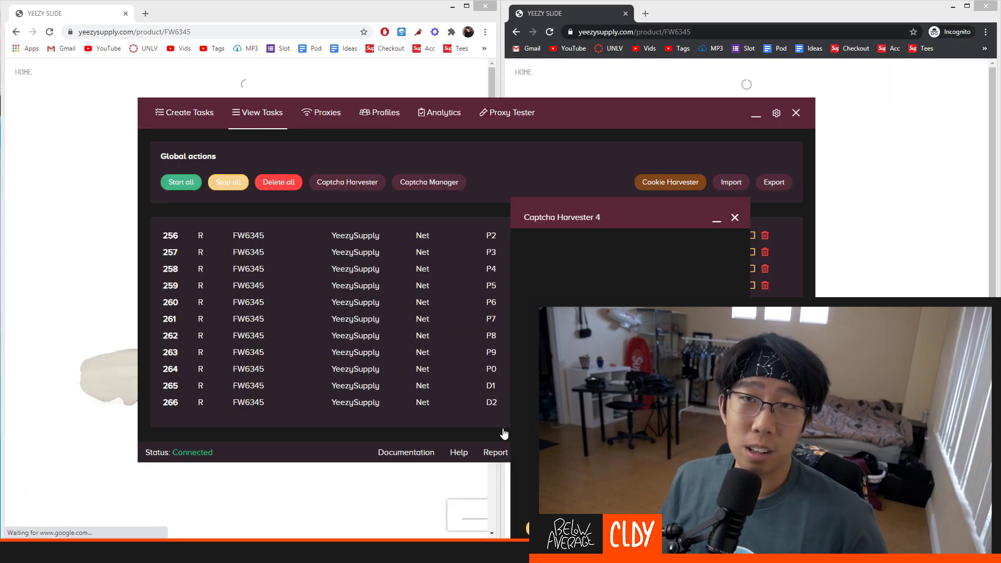
{"action": "scroll", "coordinate": [425, 381], "scroll_direction": "up", "scroll_amount": 20}
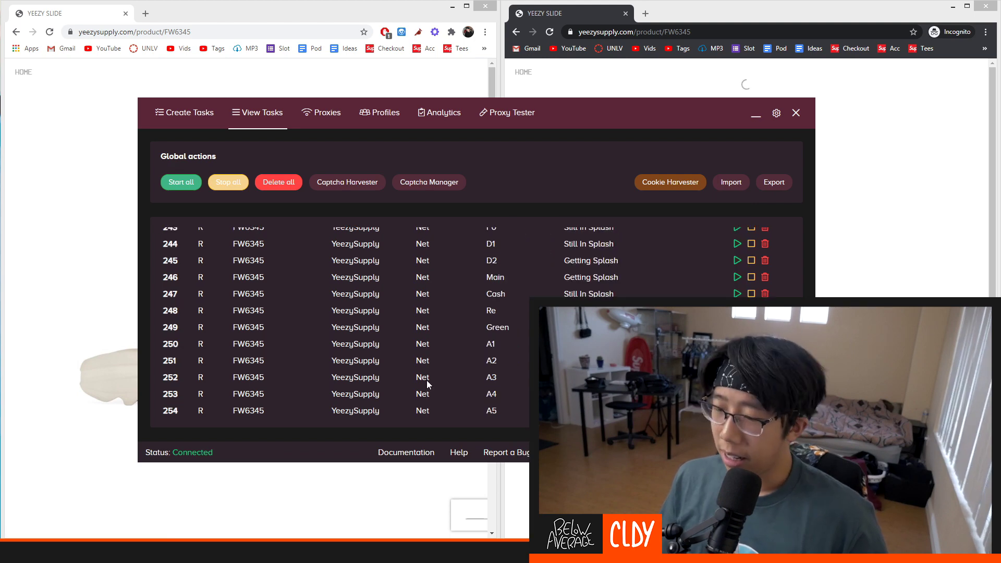
{"action": "scroll", "coordinate": [426, 382], "scroll_direction": "down", "scroll_amount": 6}
{"action": "scroll", "coordinate": [426, 381], "scroll_direction": "up", "scroll_amount": 5}
{"action": "scroll", "coordinate": [426, 381], "scroll_direction": "up", "scroll_amount": 4}
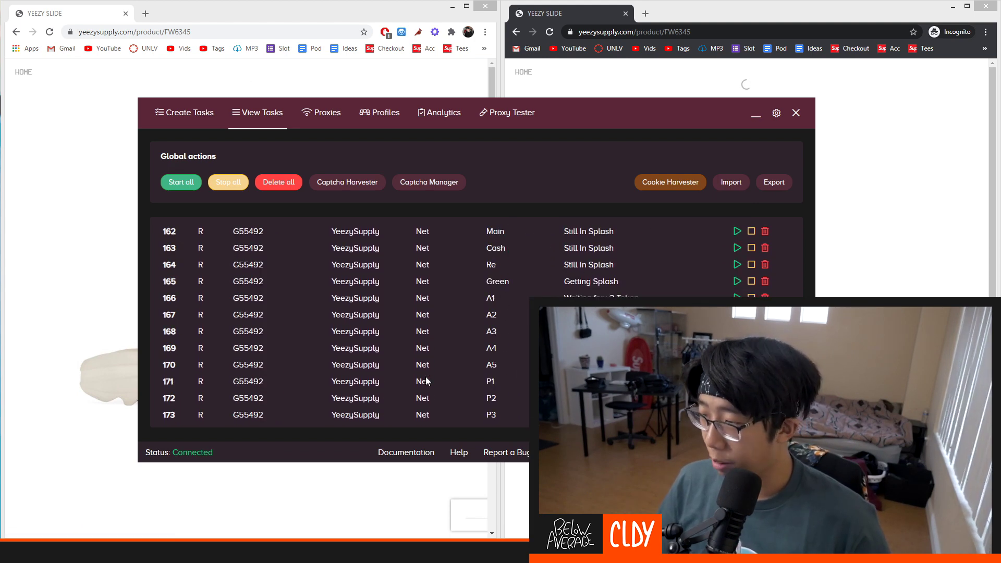
{"action": "scroll", "coordinate": [426, 381], "scroll_direction": "up", "scroll_amount": 20}
{"action": "scroll", "coordinate": [479, 362], "scroll_direction": "down", "scroll_amount": 3}
{"action": "scroll", "coordinate": [479, 361], "scroll_direction": "up", "scroll_amount": 4}
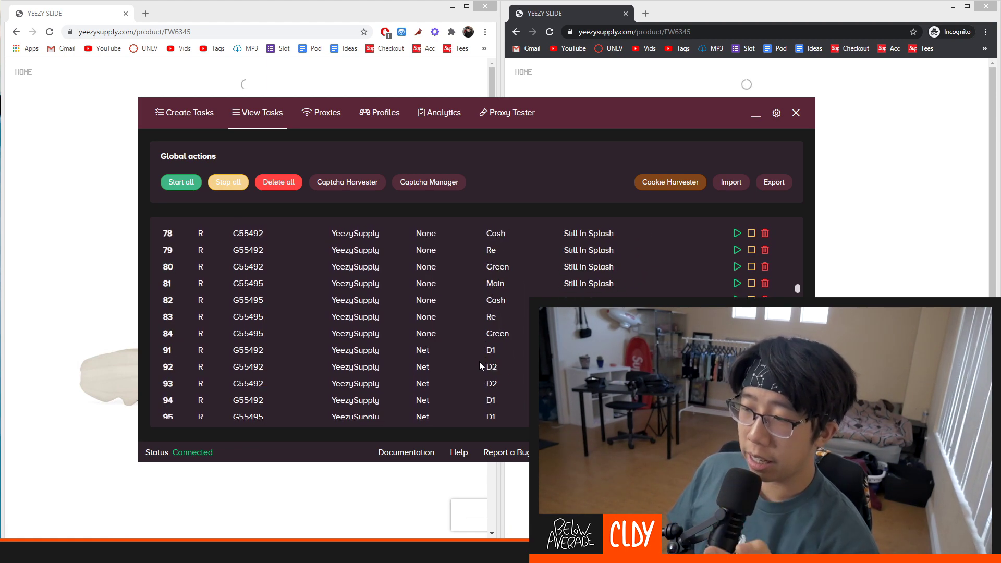
Compare the statuses of the YEEZY SLIDE tasks in sizes 13 and 15 with the surrounding G55492 and G55495 tasks.
{"action": "scroll", "coordinate": [474, 365], "scroll_direction": "up", "scroll_amount": 5}
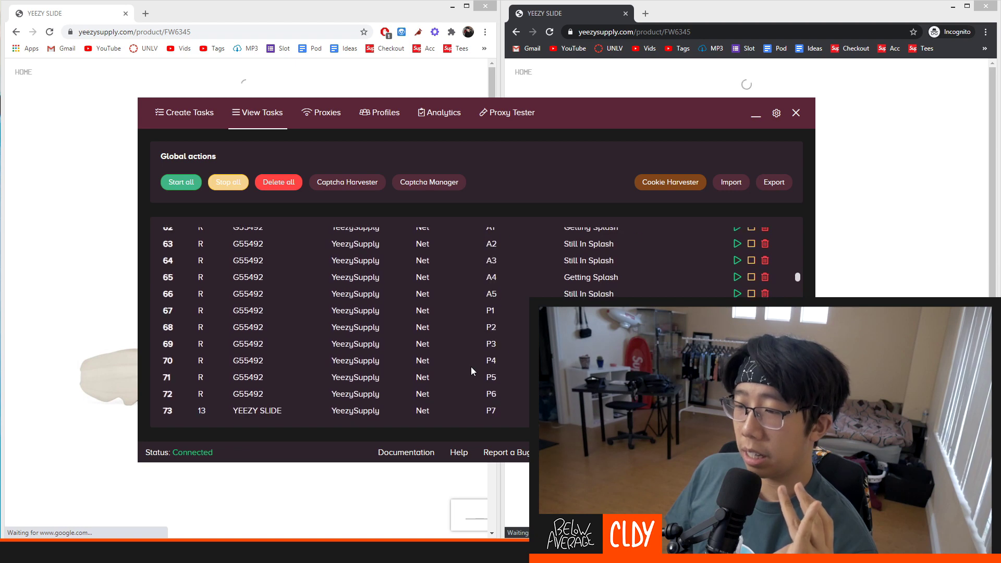
{"action": "scroll", "coordinate": [471, 370], "scroll_direction": "down", "scroll_amount": 3}
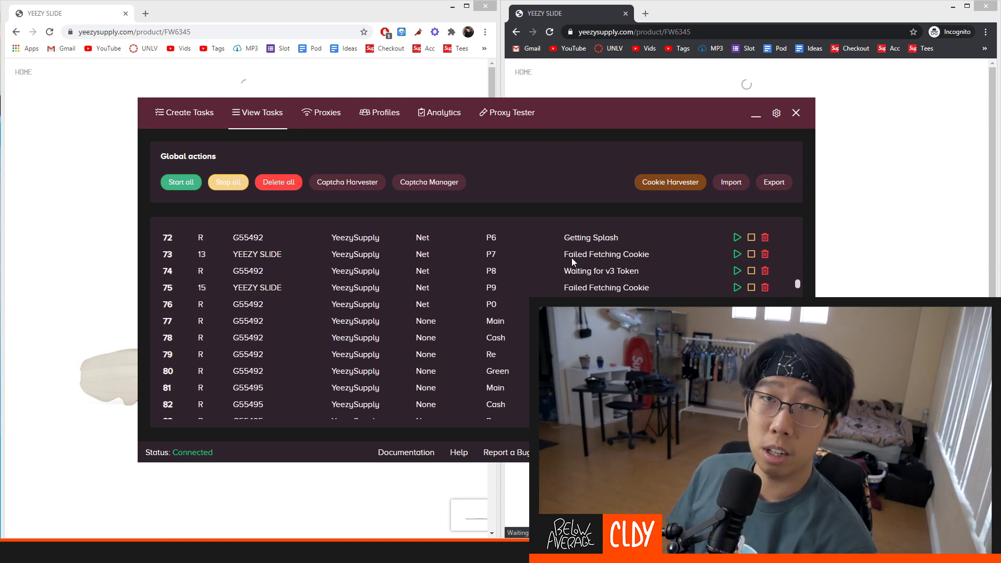
{"action": "scroll", "coordinate": [571, 259], "scroll_direction": "up", "scroll_amount": 8}
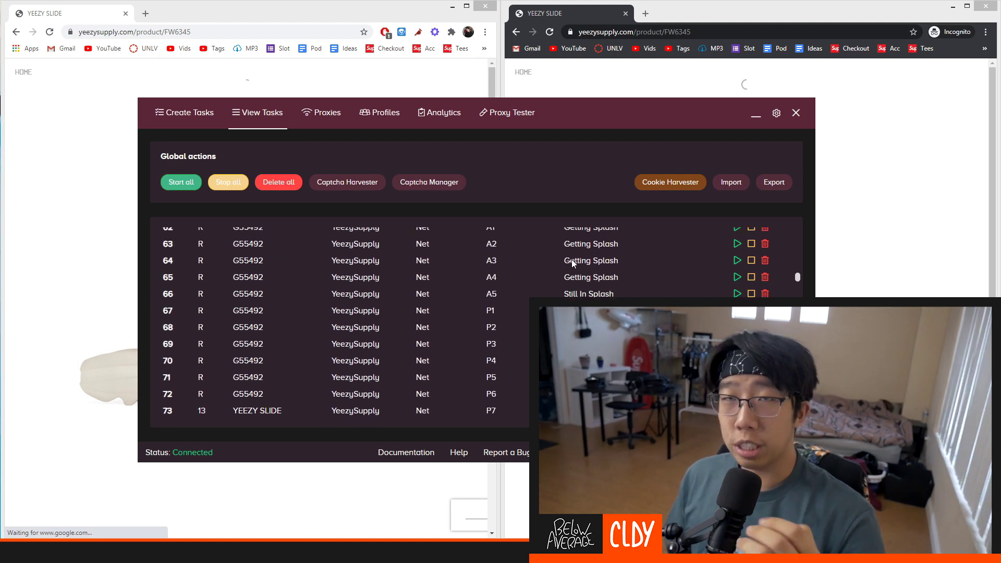
{"action": "scroll", "coordinate": [571, 261], "scroll_direction": "down", "scroll_amount": 3}
{"action": "scroll", "coordinate": [570, 265], "scroll_direction": "up", "scroll_amount": 9}
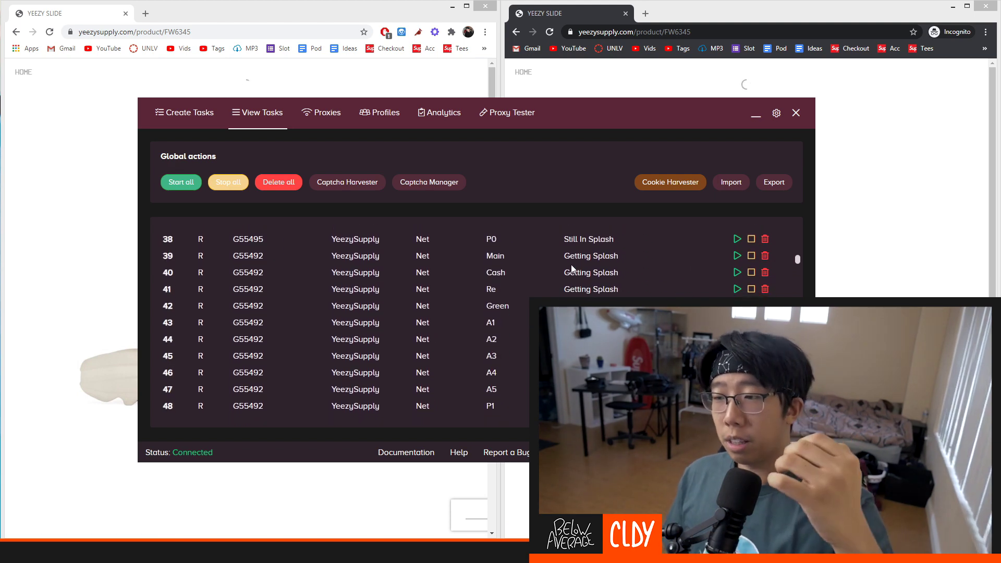
{"action": "scroll", "coordinate": [567, 268], "scroll_direction": "up", "scroll_amount": 2}
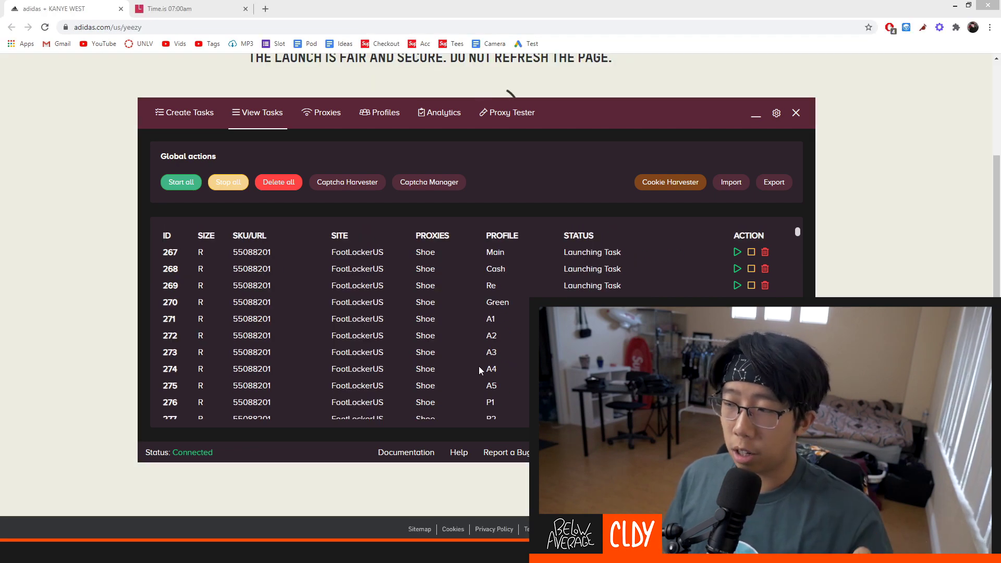
Examine the statuses of the FootLockerUS tasks for SKU 55088201, returning to Phantom from the Discord cldy-season channel.
{"action": "scroll", "coordinate": [482, 367], "scroll_direction": "down", "scroll_amount": 5}
{"action": "scroll", "coordinate": [486, 369], "scroll_direction": "down", "scroll_amount": 5}
{"action": "scroll", "coordinate": [485, 369], "scroll_direction": "up", "scroll_amount": 10}
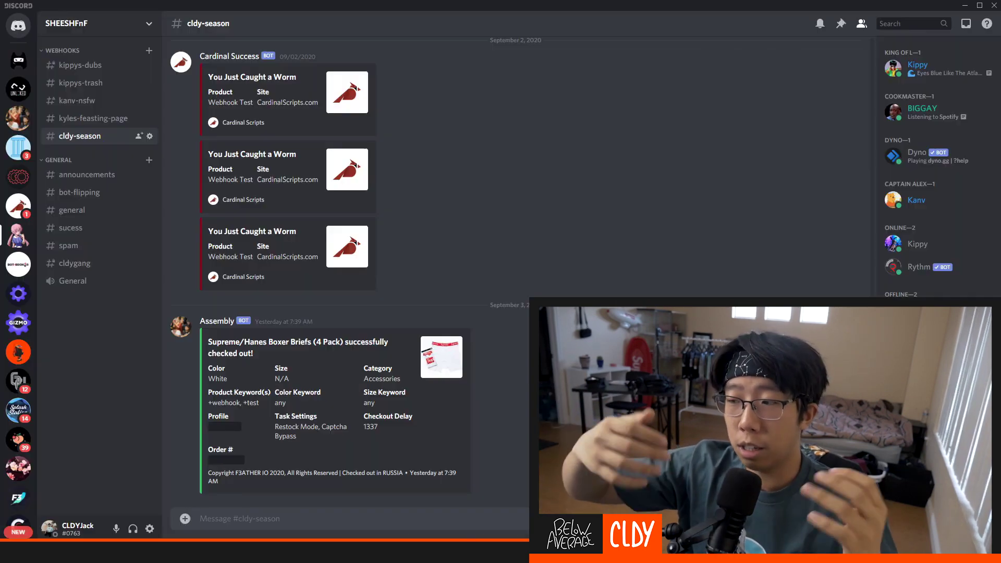
{"action": "key", "text": "alt+Tab"}
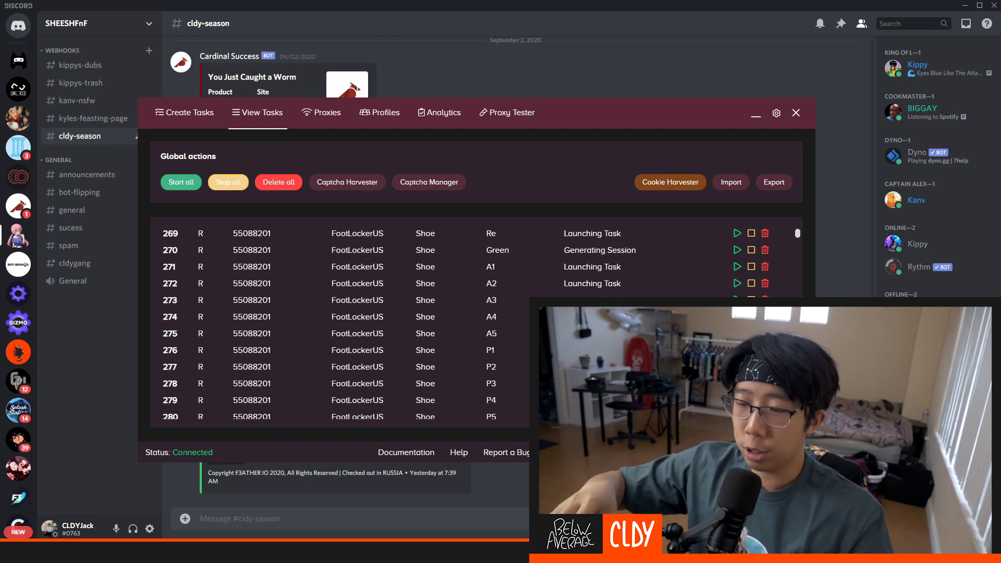
{"action": "mouse_move", "coordinate": [171, 551]}
{"action": "scroll", "coordinate": [446, 360], "scroll_direction": "down", "scroll_amount": 9}
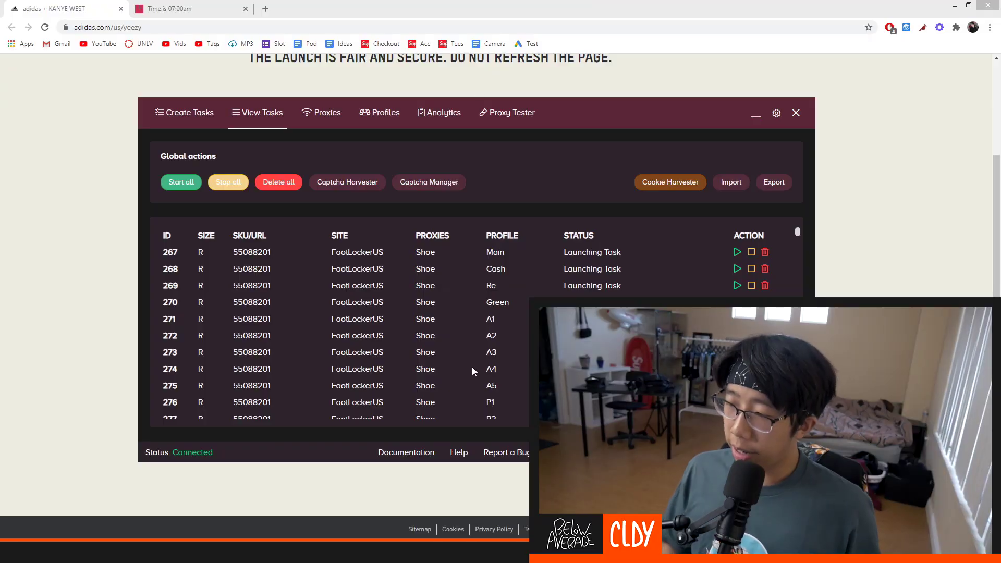
{"action": "scroll", "coordinate": [474, 367], "scroll_direction": "down", "scroll_amount": 9}
{"action": "scroll", "coordinate": [486, 373], "scroll_direction": "up", "scroll_amount": 9}
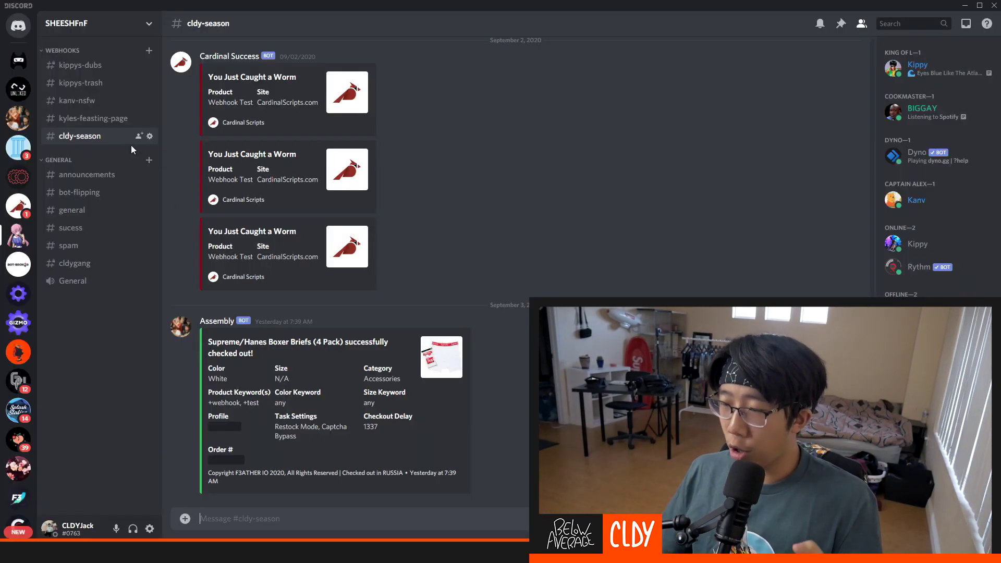
Switch from Discord to Phantom and examine the task statuses from FootLockerUS through ChampsSports to the proxyless Finishline and FootLockerUS tasks.
{"action": "left_click", "coordinate": [229, 552]}
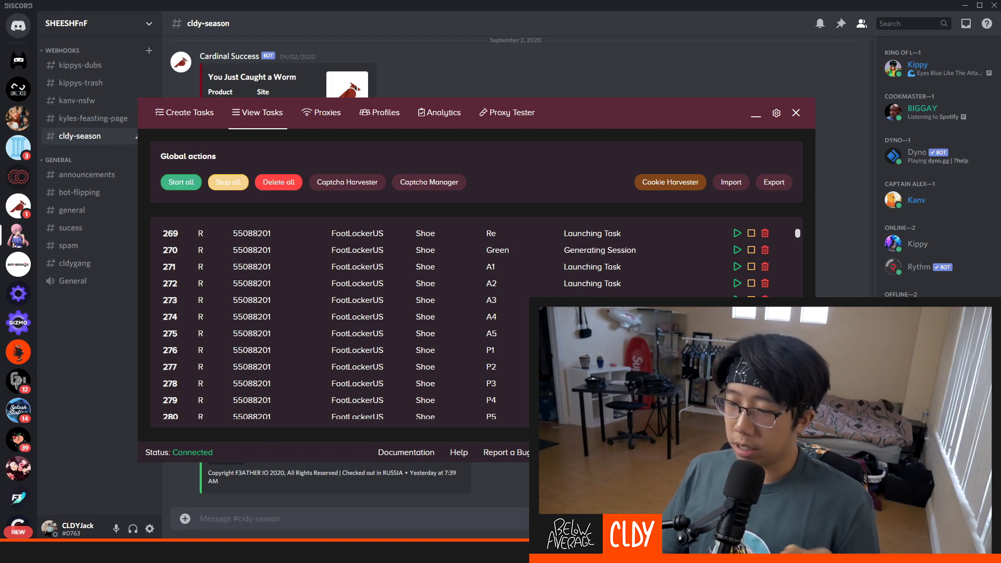
{"action": "scroll", "coordinate": [446, 363], "scroll_direction": "down", "scroll_amount": 5}
{"action": "scroll", "coordinate": [446, 360], "scroll_direction": "down", "scroll_amount": 4}
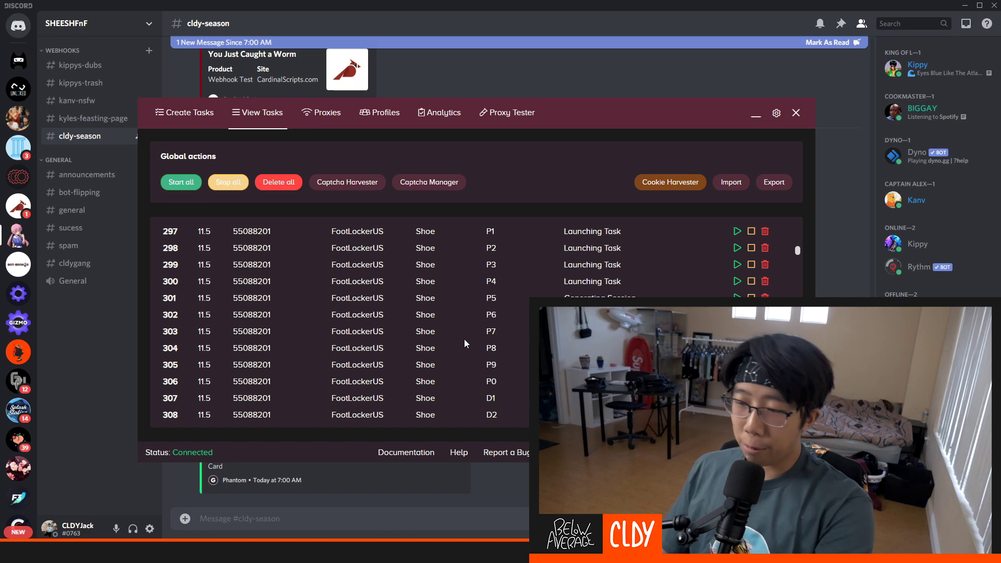
{"action": "scroll", "coordinate": [474, 356], "scroll_direction": "down", "scroll_amount": 7}
{"action": "scroll", "coordinate": [474, 355], "scroll_direction": "down", "scroll_amount": 20}
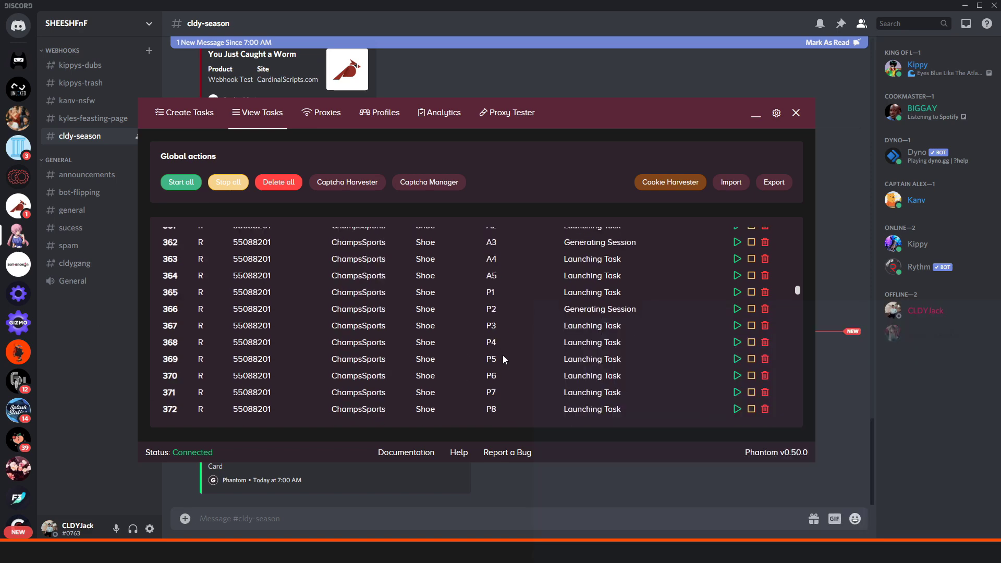
{"action": "scroll", "coordinate": [774, 371], "scroll_direction": "down", "scroll_amount": 19}
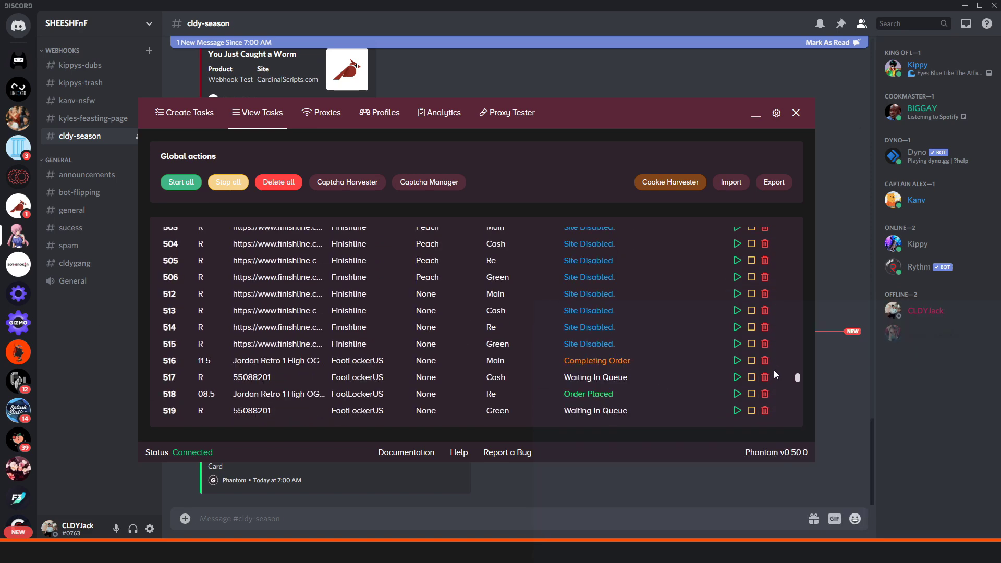
{"action": "scroll", "coordinate": [678, 356], "scroll_direction": "up", "scroll_amount": 4}
{"action": "scroll", "coordinate": [626, 355], "scroll_direction": "up", "scroll_amount": 2}
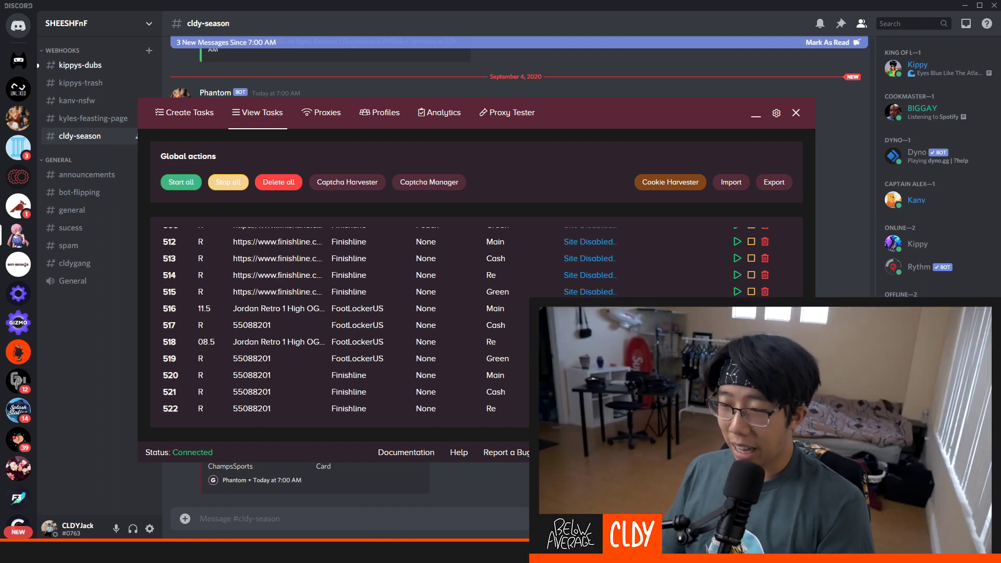
Read the checkout notifications in Discord's cldy-season channel, and return to Phantom to review the Finishline tasks.
{"action": "left_click", "coordinate": [329, 477]}
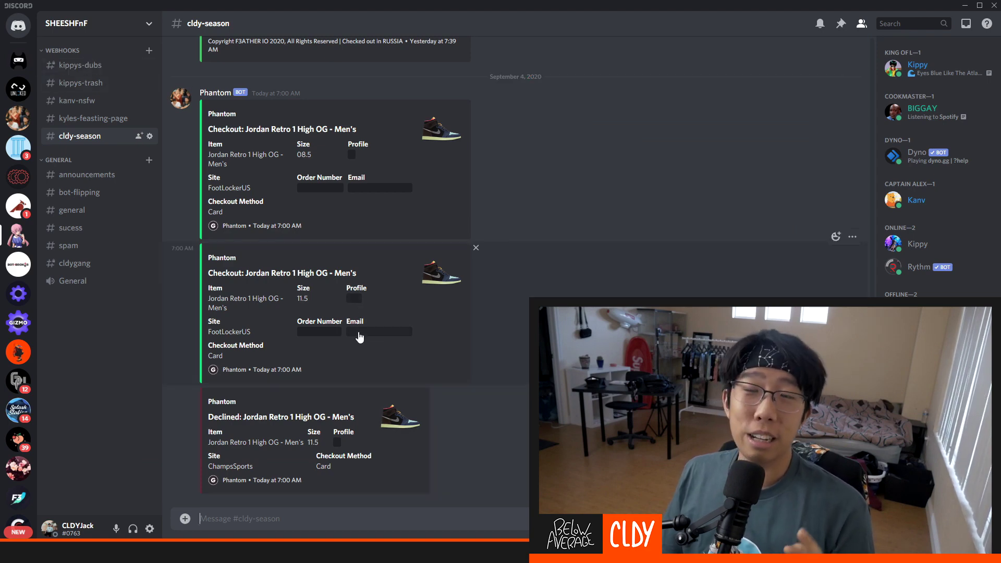
{"action": "key", "text": "alt+Tab"}
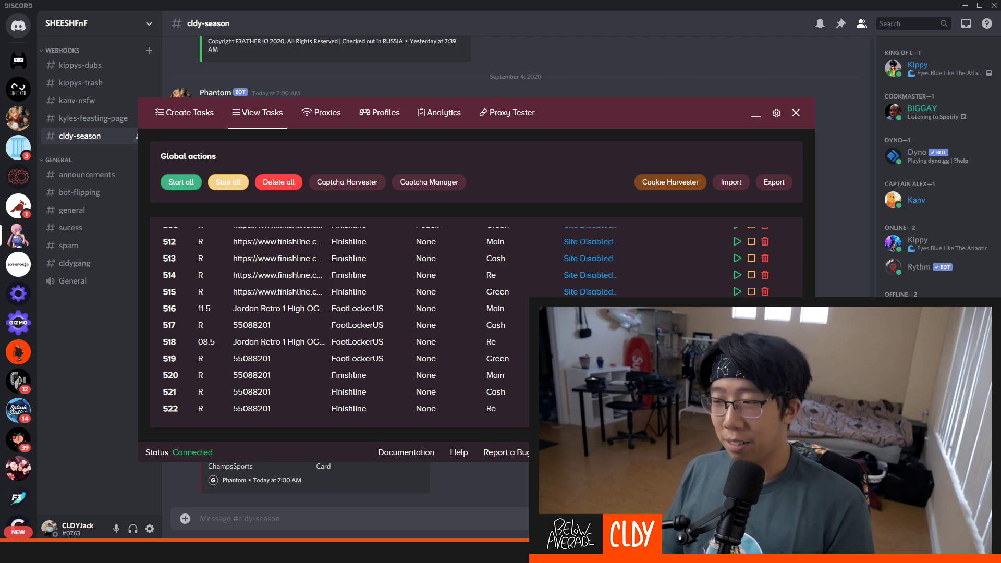
{"action": "scroll", "coordinate": [339, 320], "scroll_direction": "up", "scroll_amount": 2}
{"action": "scroll", "coordinate": [469, 320], "scroll_direction": "up", "scroll_amount": 15}
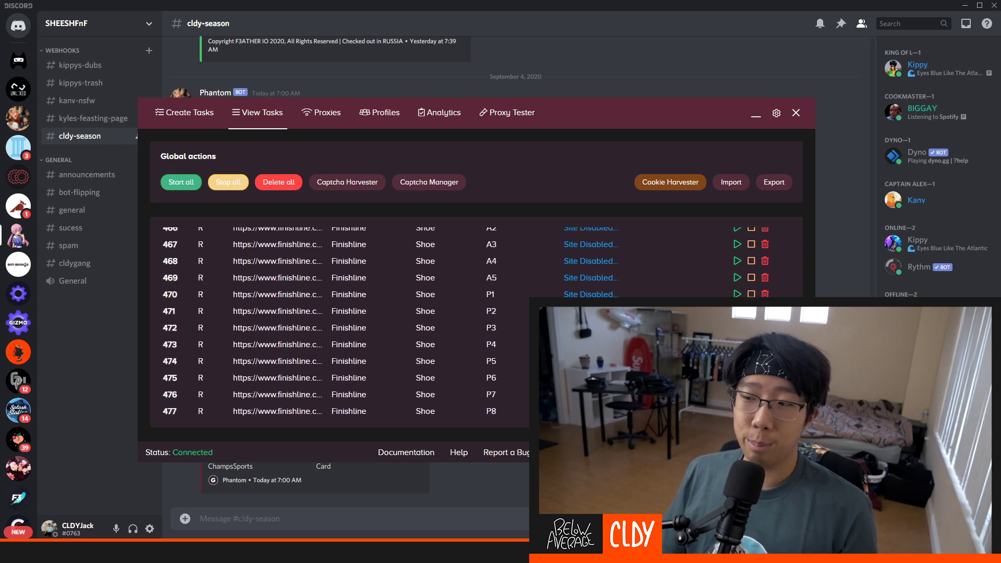
Stop FootLockerUS task 316, which uses the Shoe proxies and the Re profile.
{"action": "scroll", "coordinate": [469, 321], "scroll_direction": "up", "scroll_amount": 16}
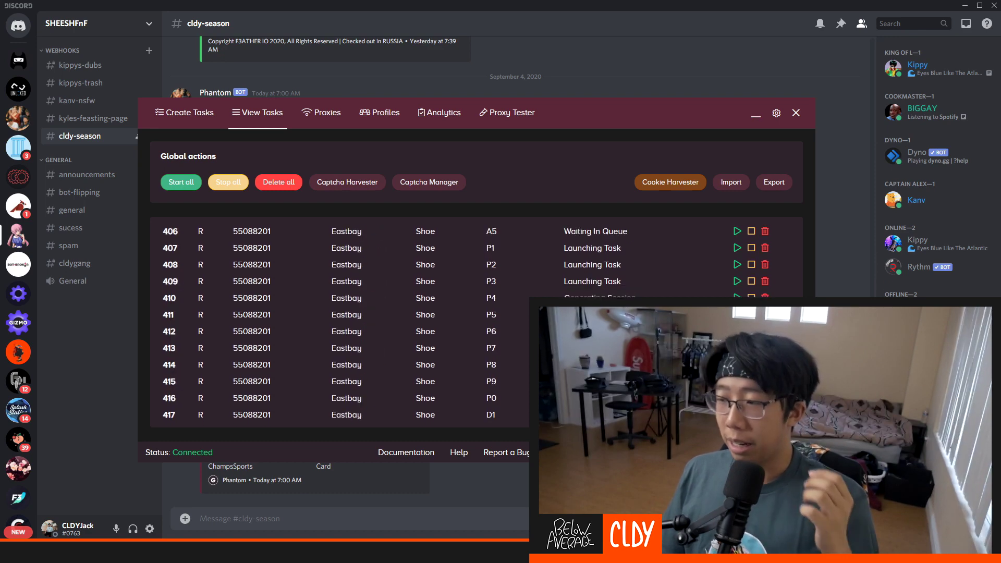
{"action": "scroll", "coordinate": [469, 320], "scroll_direction": "up", "scroll_amount": 12}
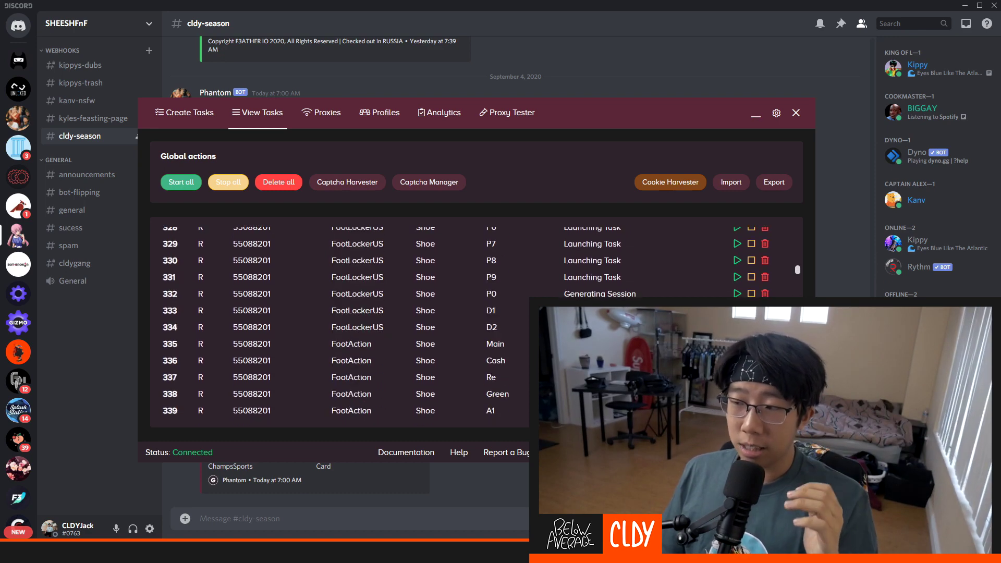
{"action": "scroll", "coordinate": [508, 317], "scroll_direction": "up", "scroll_amount": 4}
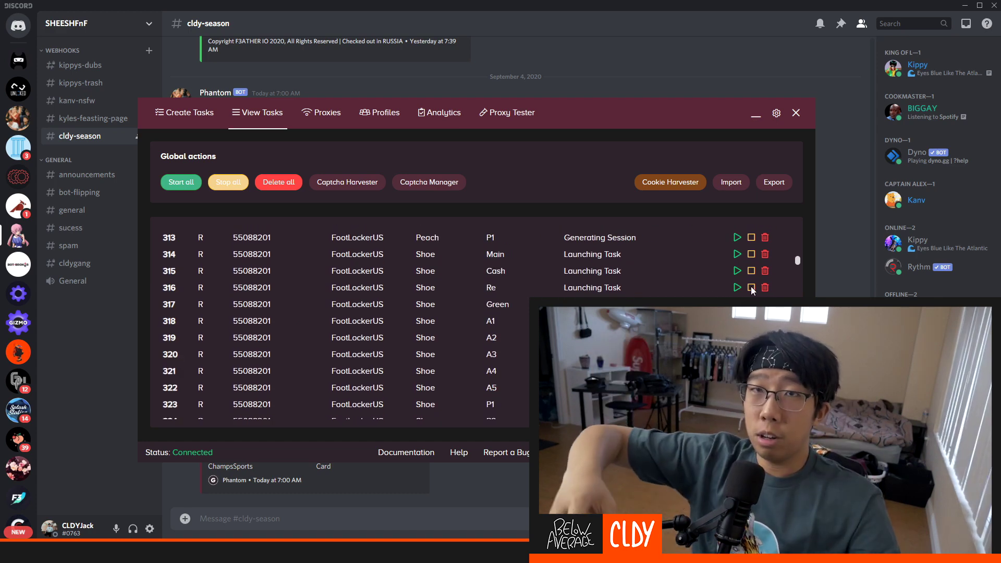
{"action": "left_click", "coordinate": [751, 287]}
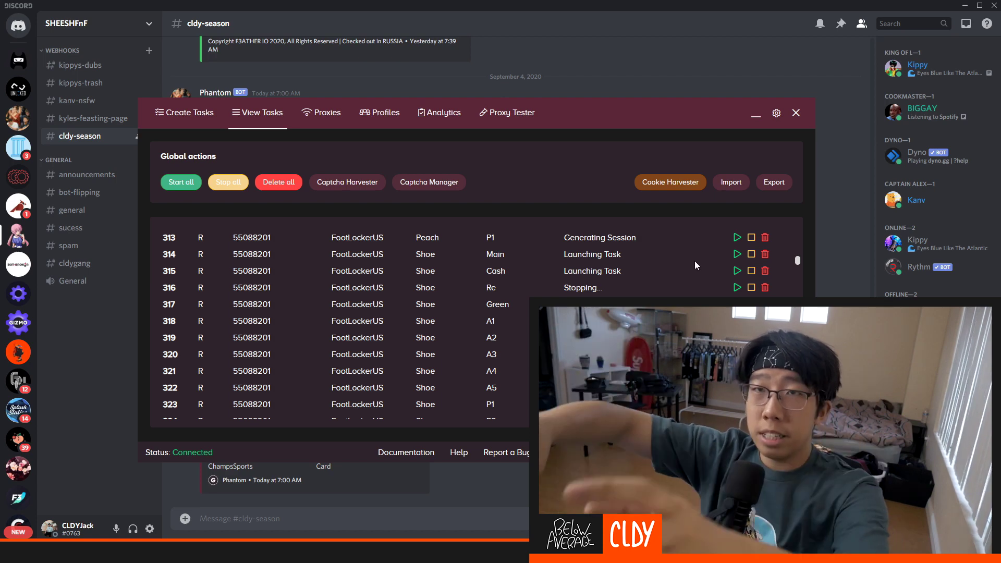
Stop tasks 267 and 269, the Main and Re profile tasks at the start of the FootLockerUS group for SKU 55088201.
{"action": "scroll", "coordinate": [505, 296], "scroll_direction": "up", "scroll_amount": 1}
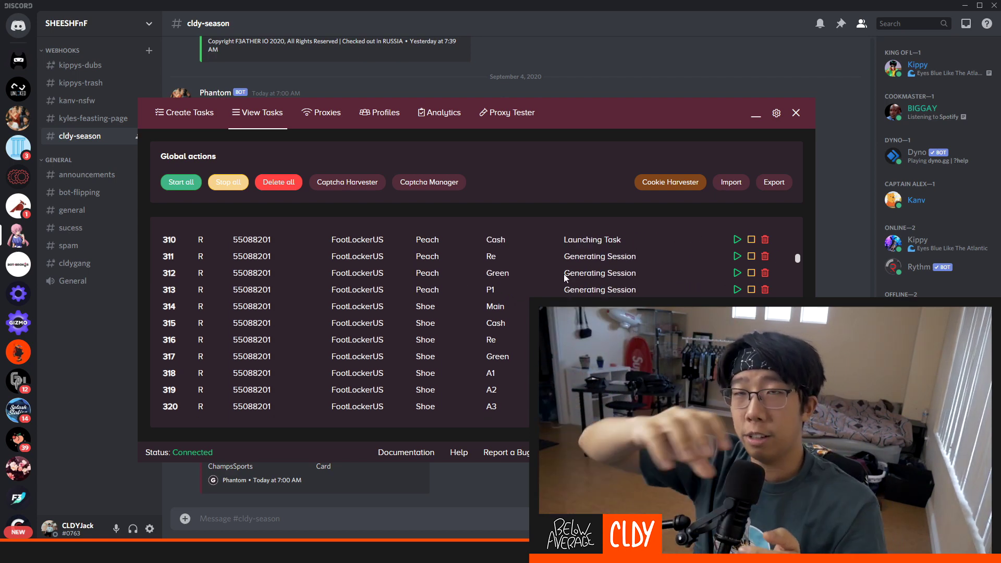
{"action": "scroll", "coordinate": [542, 273], "scroll_direction": "up", "scroll_amount": 1}
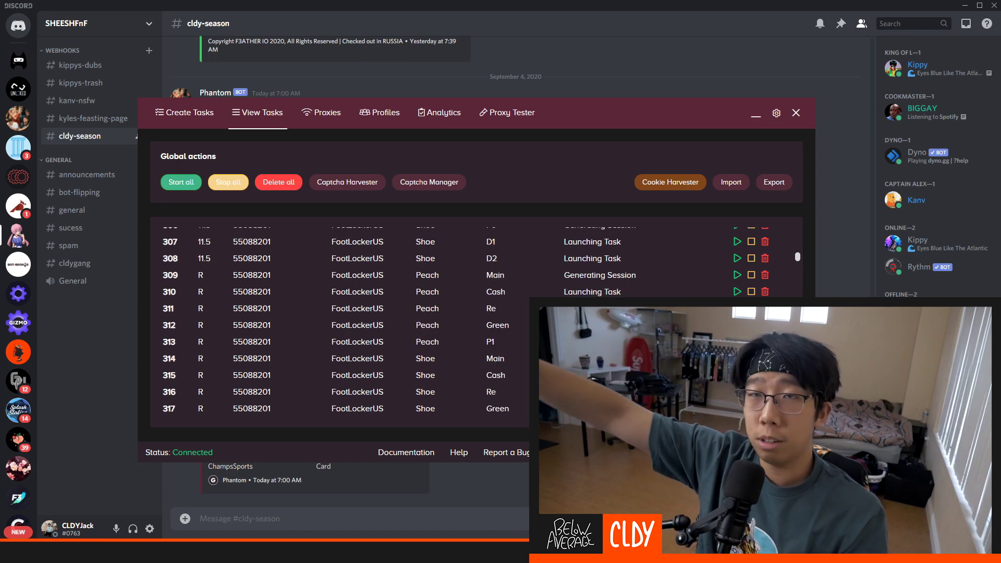
{"action": "scroll", "coordinate": [406, 312], "scroll_direction": "up", "scroll_amount": 2}
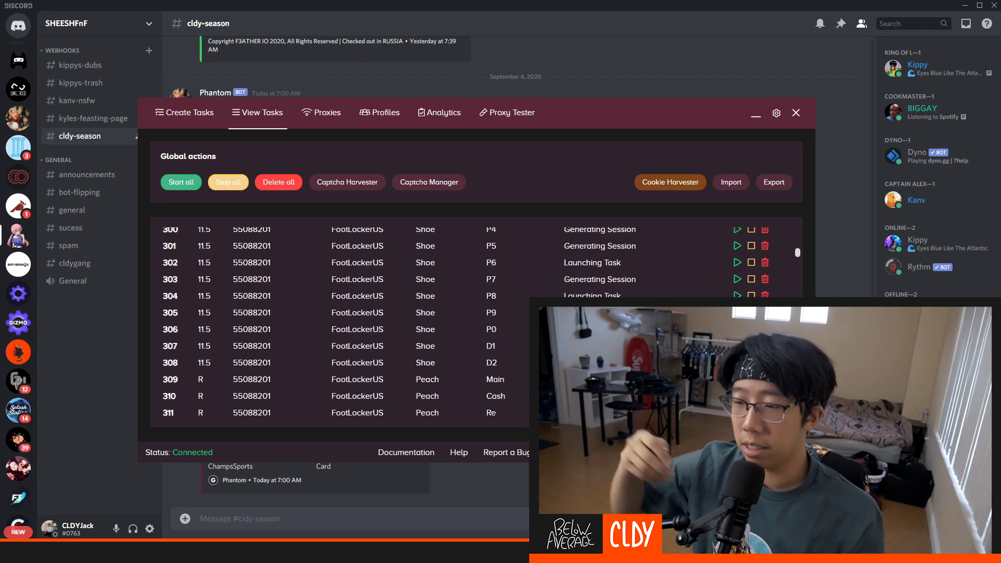
{"action": "scroll", "coordinate": [520, 353], "scroll_direction": "up", "scroll_amount": 5}
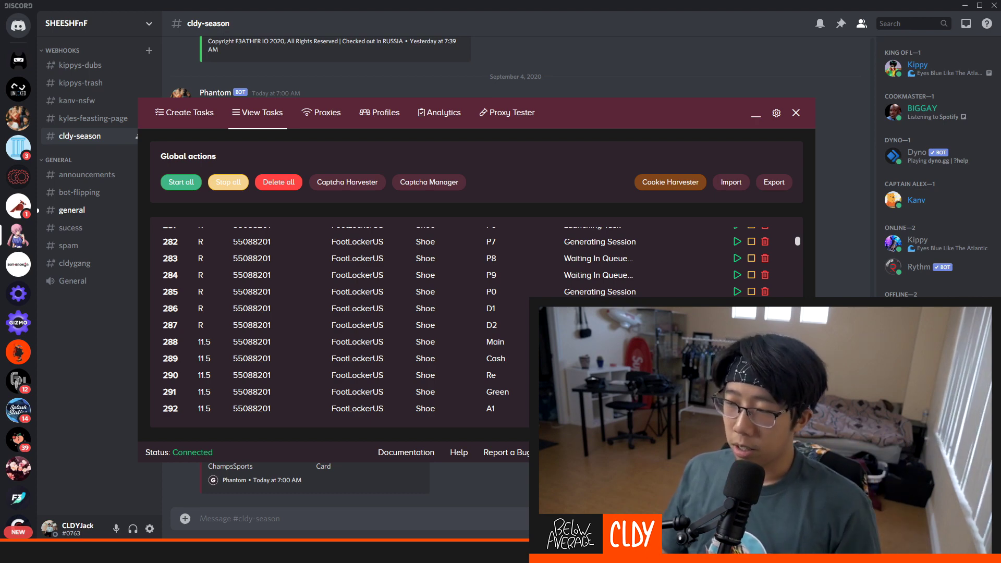
{"action": "scroll", "coordinate": [538, 282], "scroll_direction": "up", "scroll_amount": 5}
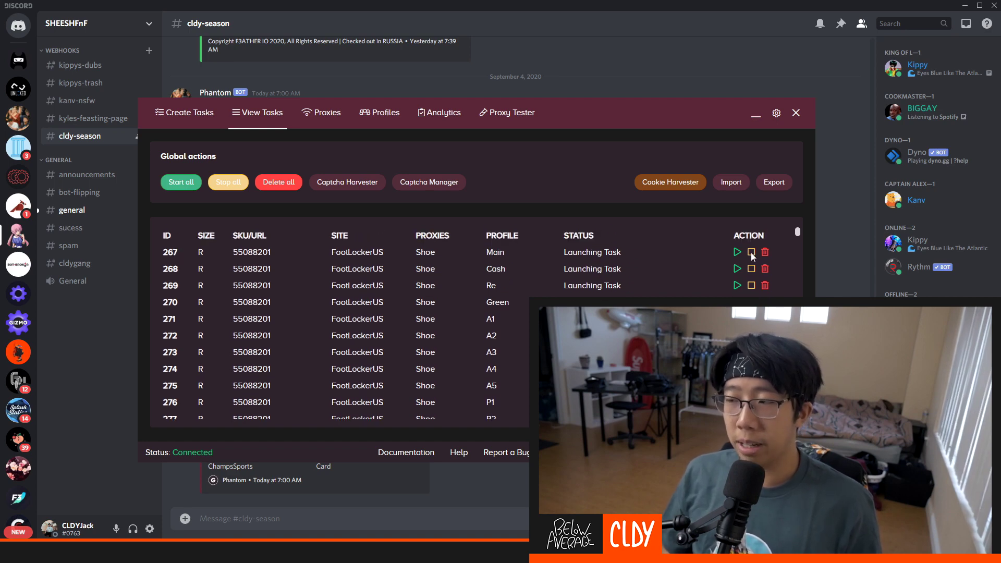
{"action": "left_click", "coordinate": [750, 252]}
{"action": "left_click", "coordinate": [750, 285]}
Examine the statuses of the SKU 55088201 tasks from the FootLockerUS group through FootAction to ChampsSports.
{"action": "scroll", "coordinate": [520, 353], "scroll_direction": "down", "scroll_amount": 10}
{"action": "scroll", "coordinate": [520, 353], "scroll_direction": "down", "scroll_amount": 3}
{"action": "scroll", "coordinate": [513, 355], "scroll_direction": "down", "scroll_amount": 6}
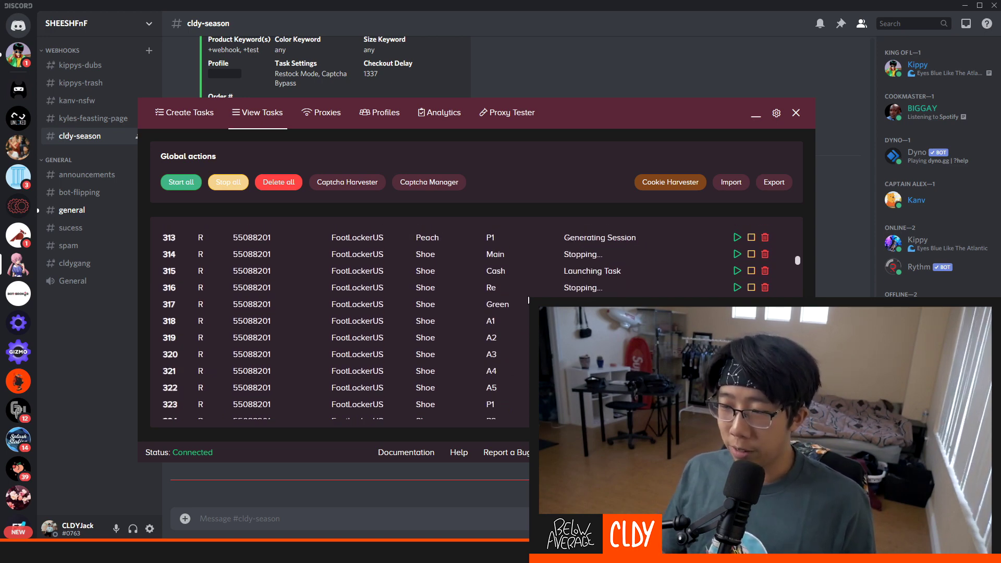
{"action": "scroll", "coordinate": [514, 336], "scroll_direction": "down", "scroll_amount": 4}
{"action": "scroll", "coordinate": [518, 339], "scroll_direction": "up", "scroll_amount": 3}
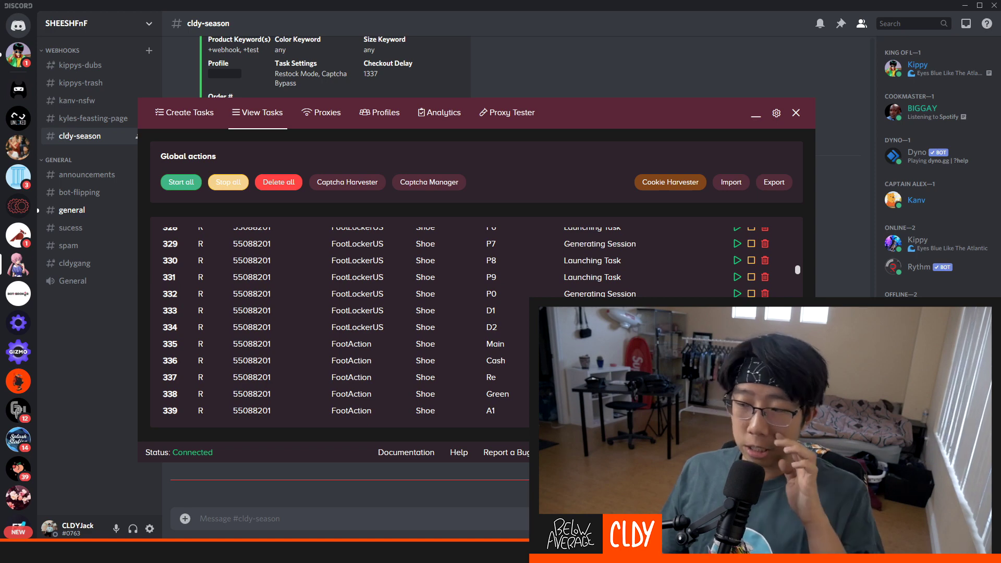
{"action": "scroll", "coordinate": [511, 352], "scroll_direction": "down", "scroll_amount": 9}
{"action": "scroll", "coordinate": [516, 297], "scroll_direction": "up", "scroll_amount": 1}
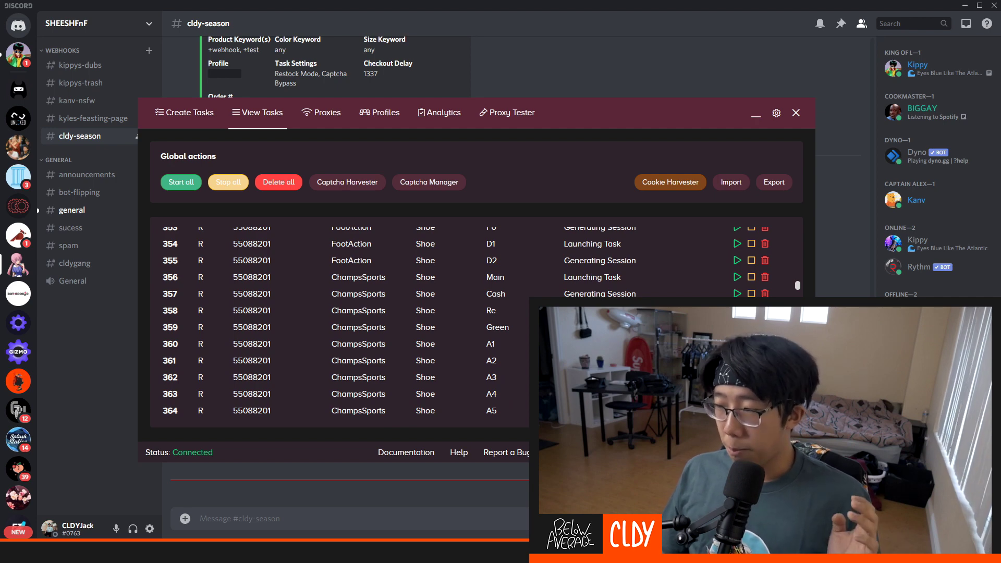
{"action": "scroll", "coordinate": [466, 321], "scroll_direction": "down", "scroll_amount": 6}
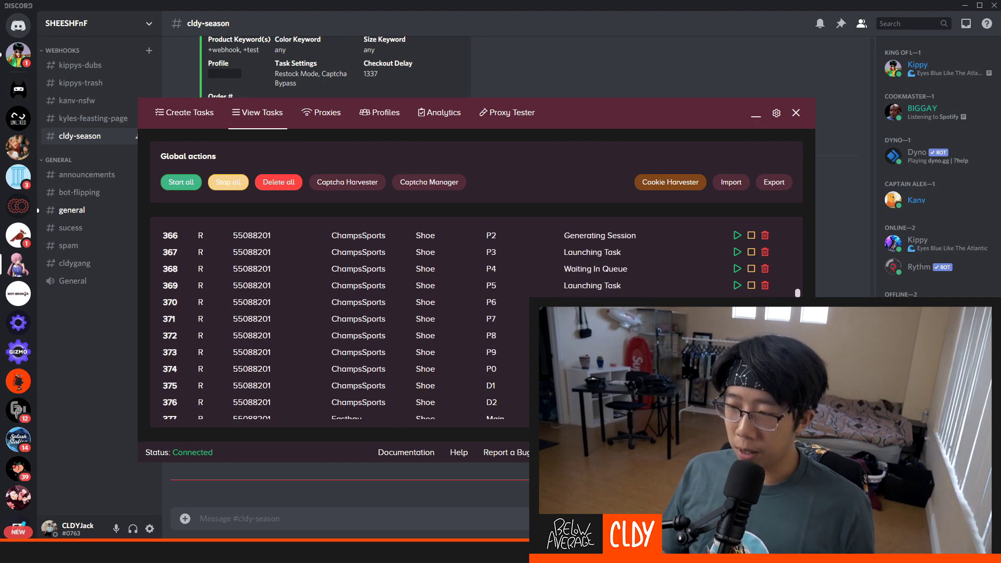
Examine the statuses from the Eastbay tasks through the second FootAction group and Finishline to the proxyless Jordan Retro 1 High OG tasks.
{"action": "scroll", "coordinate": [466, 321], "scroll_direction": "down", "scroll_amount": 8}
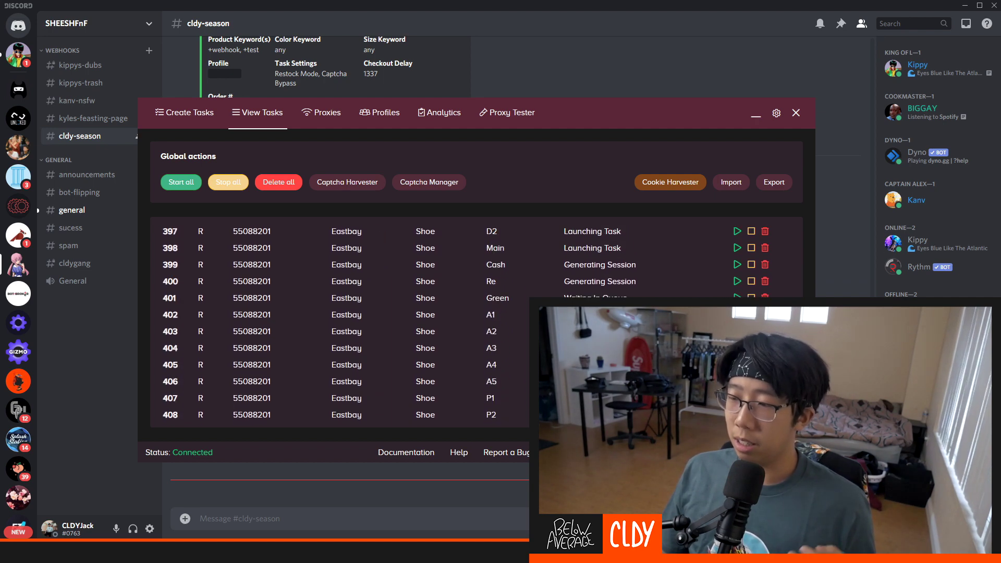
{"action": "scroll", "coordinate": [745, 282], "scroll_direction": "down", "scroll_amount": 5}
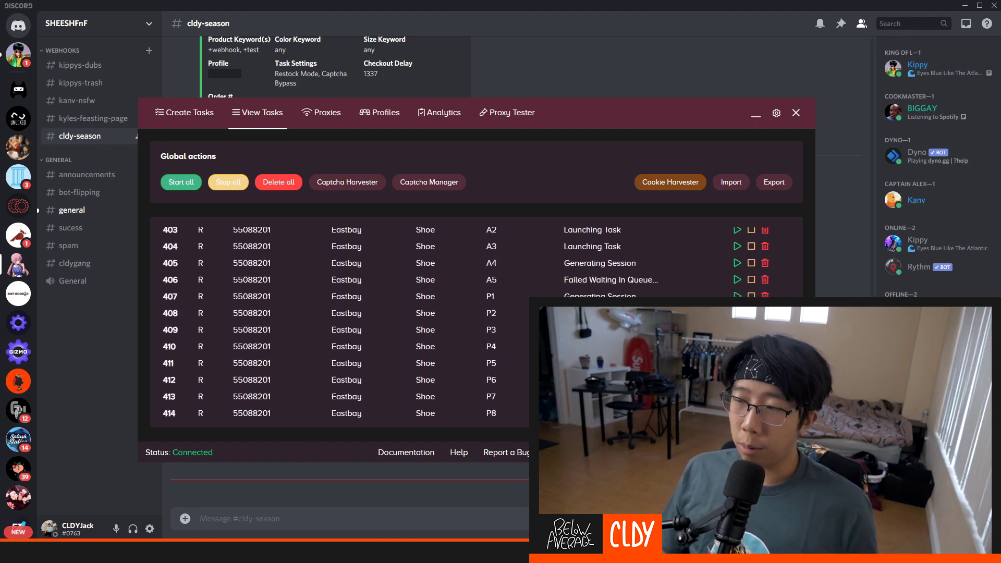
{"action": "scroll", "coordinate": [466, 321], "scroll_direction": "down", "scroll_amount": 8}
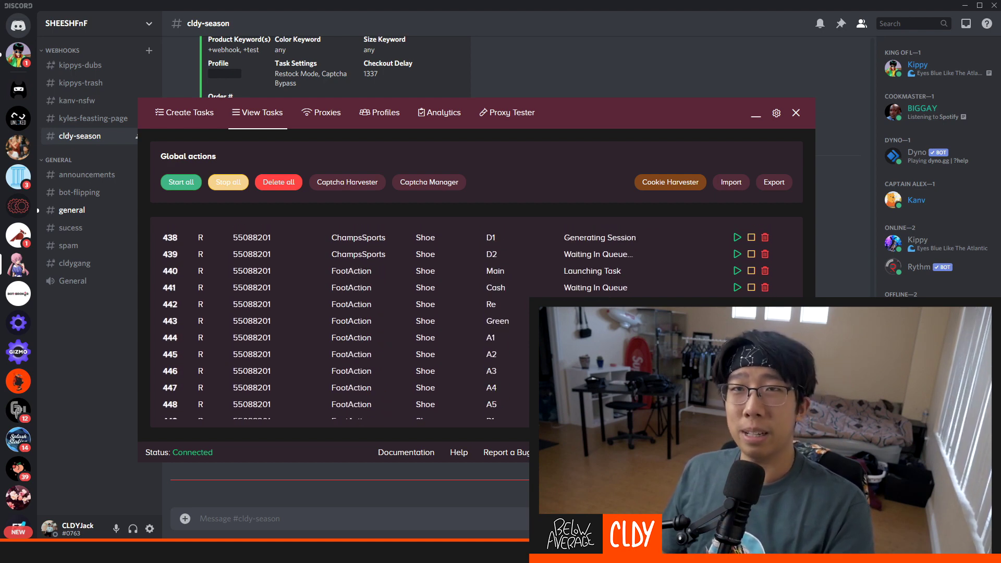
{"action": "scroll", "coordinate": [626, 293], "scroll_direction": "down", "scroll_amount": 7}
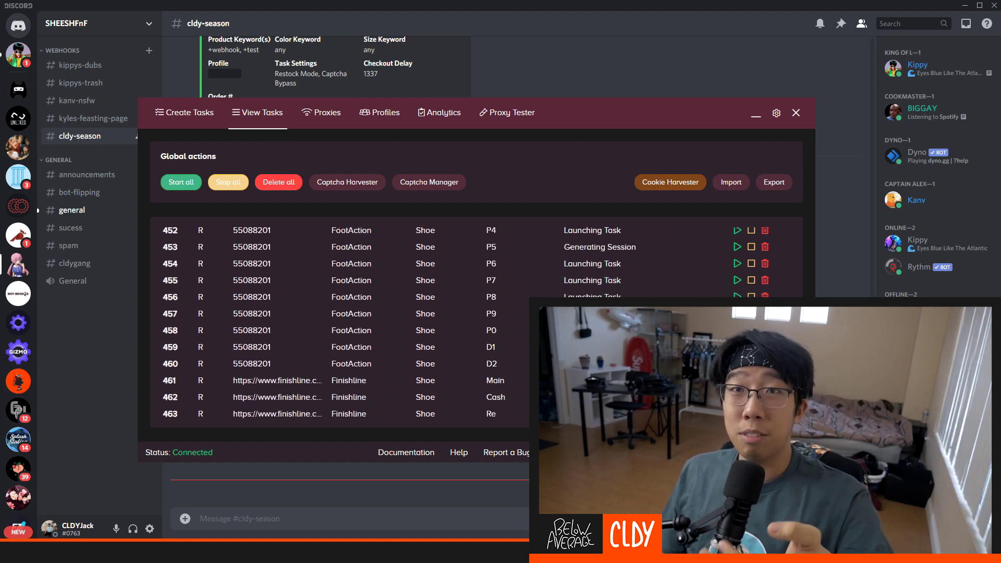
{"action": "scroll", "coordinate": [626, 294], "scroll_direction": "down", "scroll_amount": 6}
{"action": "scroll", "coordinate": [339, 321], "scroll_direction": "down", "scroll_amount": 15}
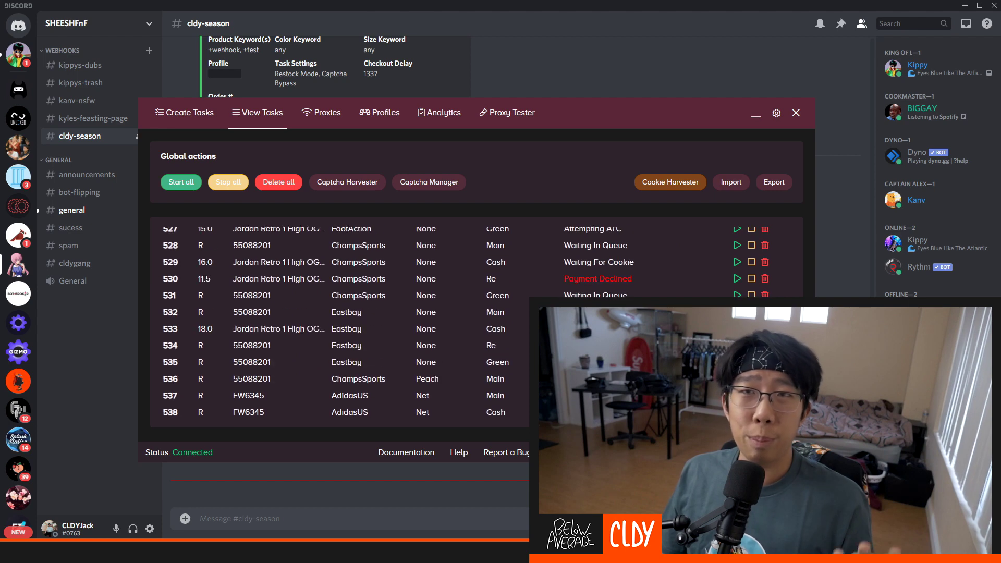
{"action": "scroll", "coordinate": [338, 321], "scroll_direction": "up", "scroll_amount": 1}
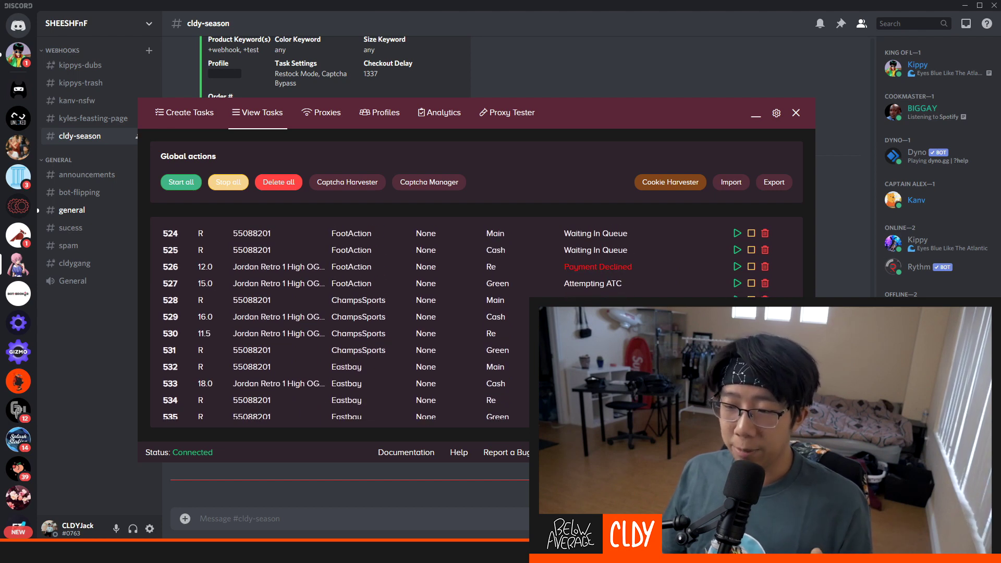
{"action": "scroll", "coordinate": [339, 321], "scroll_direction": "down", "scroll_amount": 1}
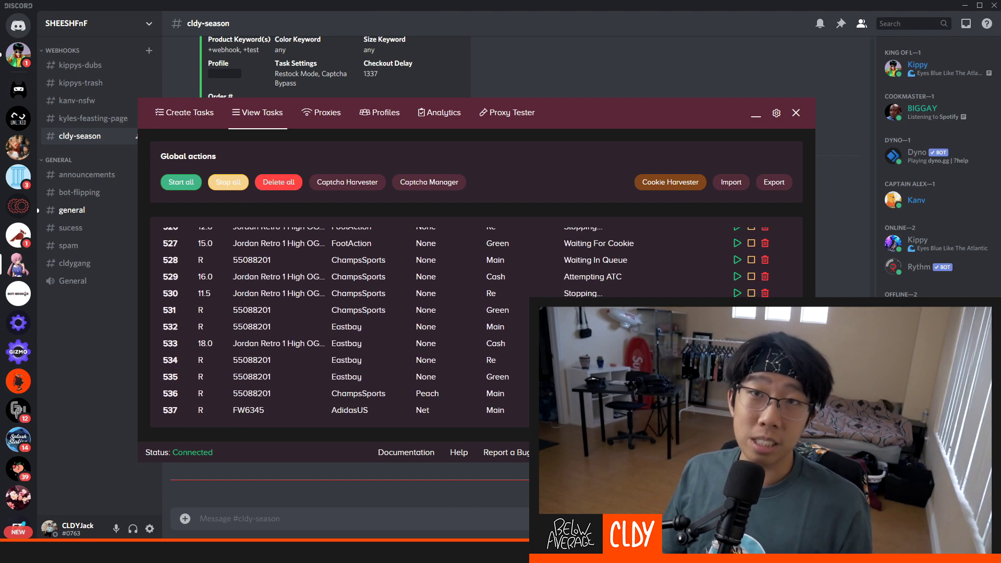